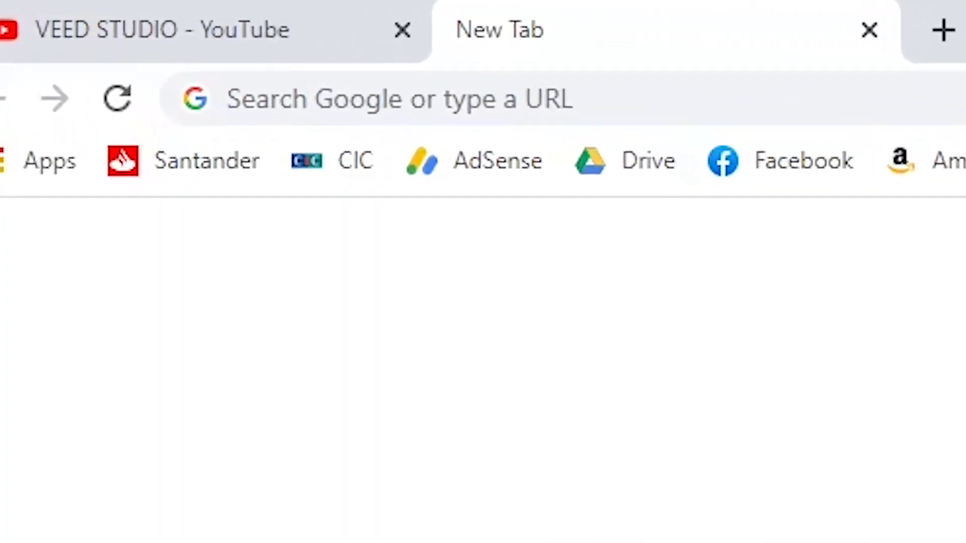
Search Google for 'veed' and go to the VEED website
{"action": "type", "text": "veed"}
{"action": "key", "text": "Return"}
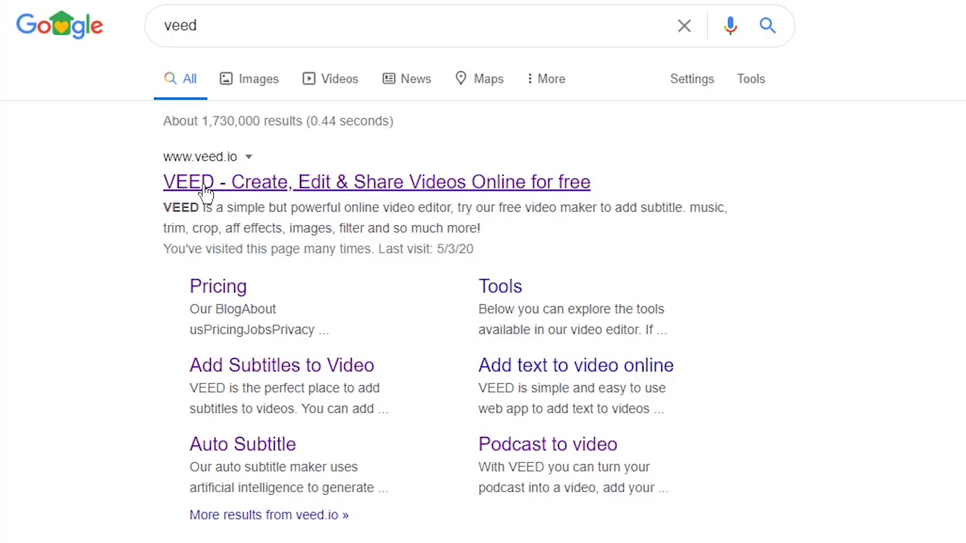
{"action": "left_click", "coordinate": [207, 191]}
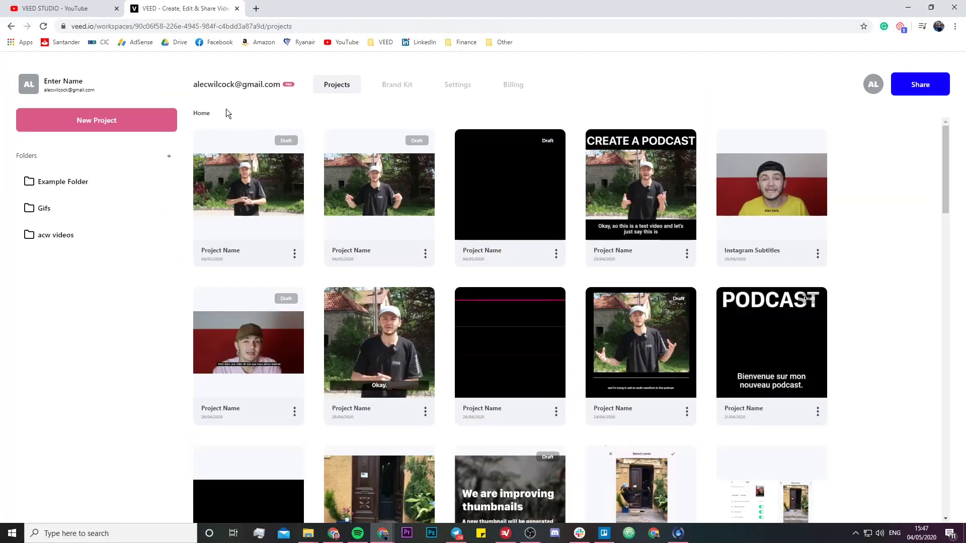
Start a new VEED project with the 2-minute local video uploaded, then show the Subtitles options
{"action": "left_click", "coordinate": [122, 122]}
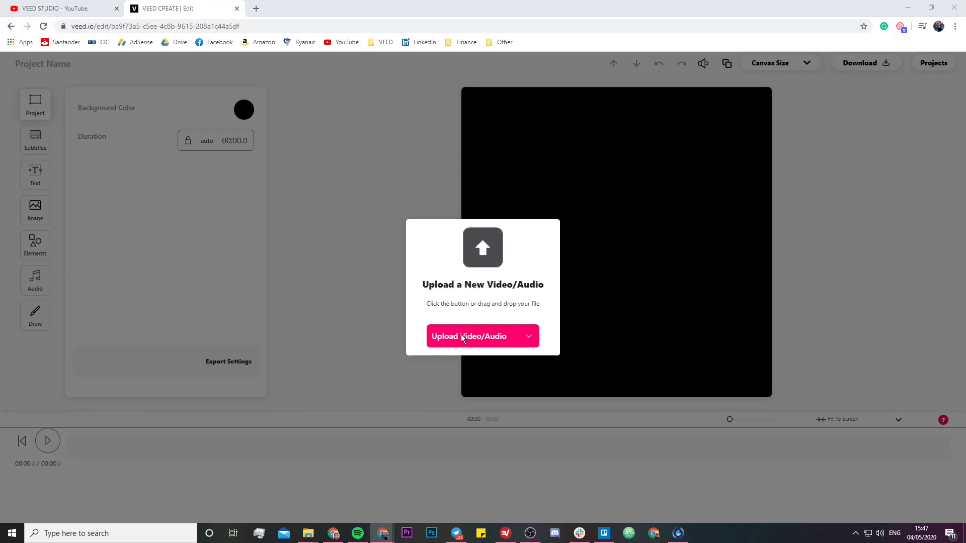
{"action": "left_click", "coordinate": [462, 336]}
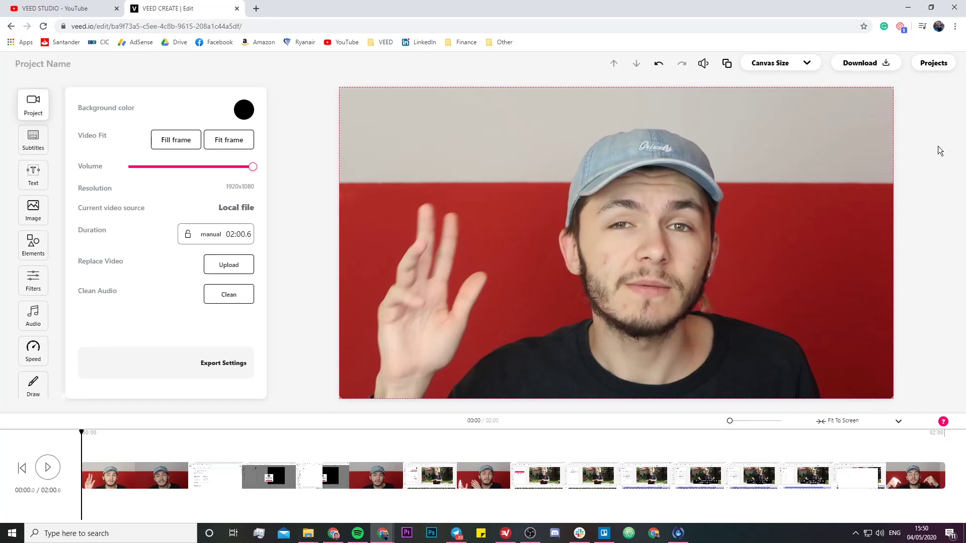
{"action": "left_click", "coordinate": [35, 140]}
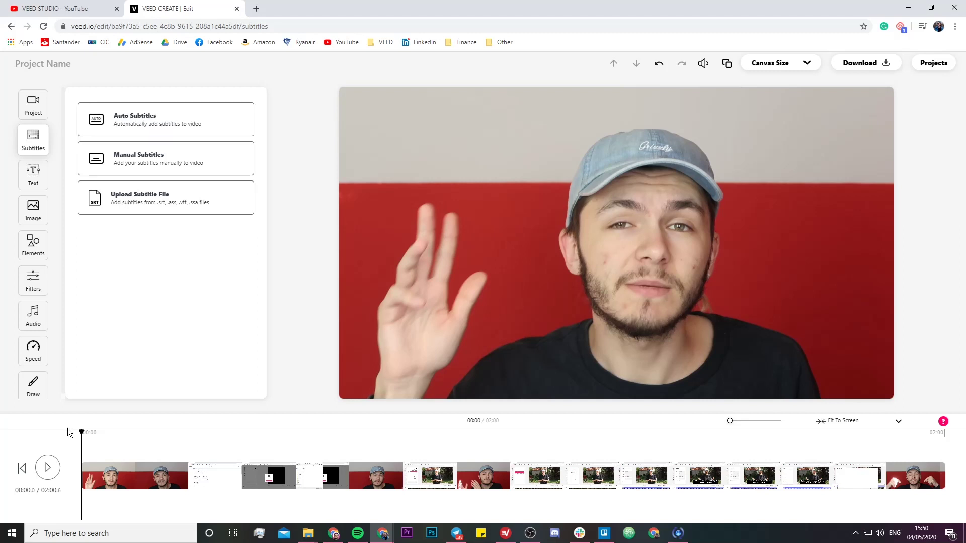
Preview the video's opening seconds, then choose Auto Subtitles
{"action": "left_click", "coordinate": [49, 468]}
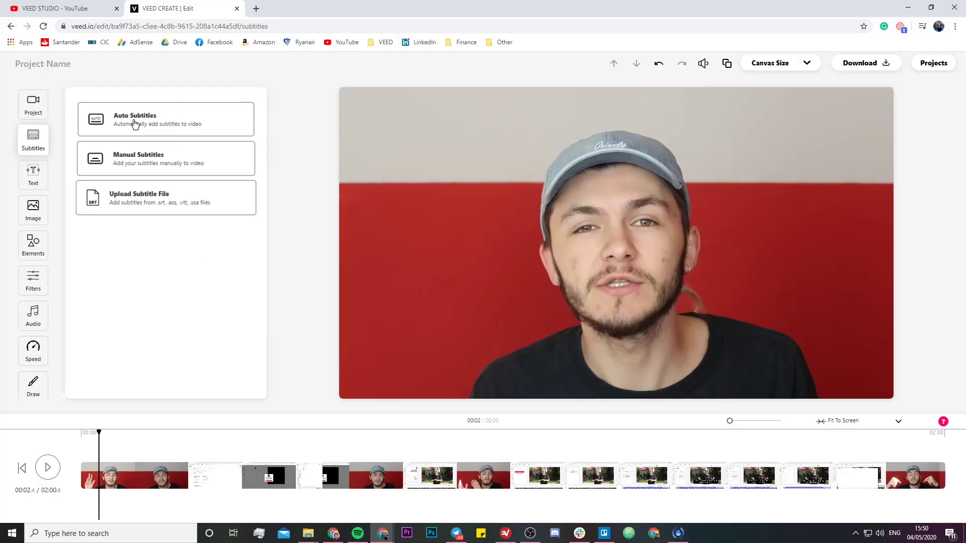
{"action": "left_click", "coordinate": [143, 119]}
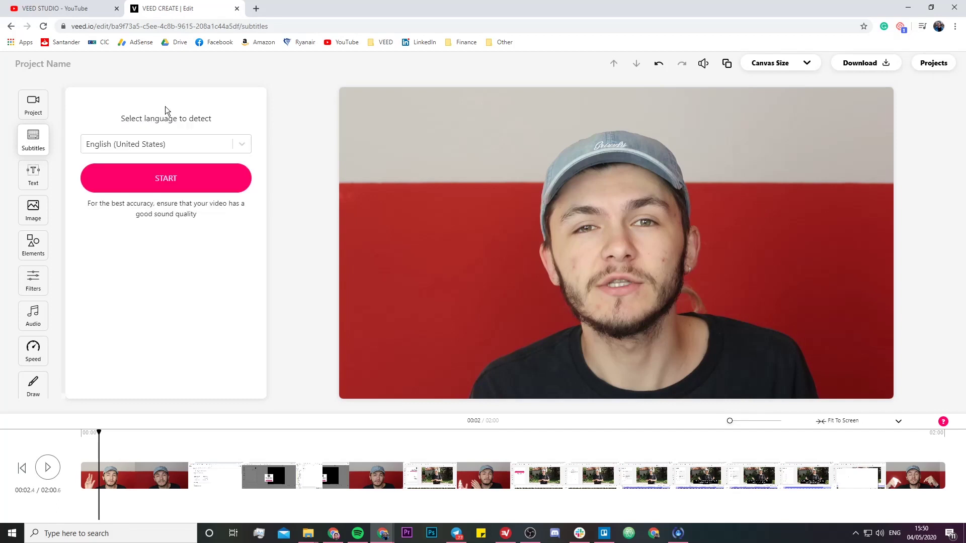
Keep English (United States) as the detection language and auto-transcribe the whole 2-minute video
{"action": "left_click", "coordinate": [242, 144]}
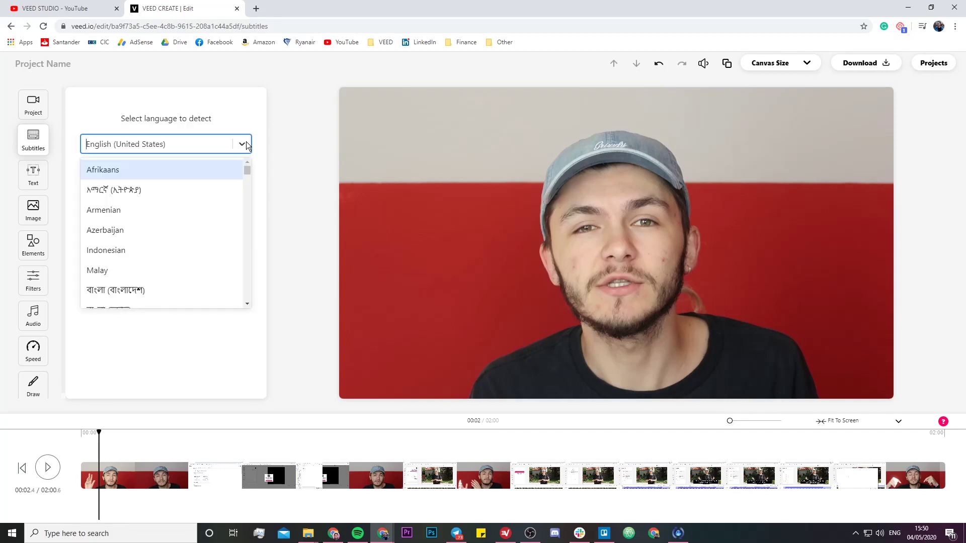
{"action": "left_click", "coordinate": [247, 115]}
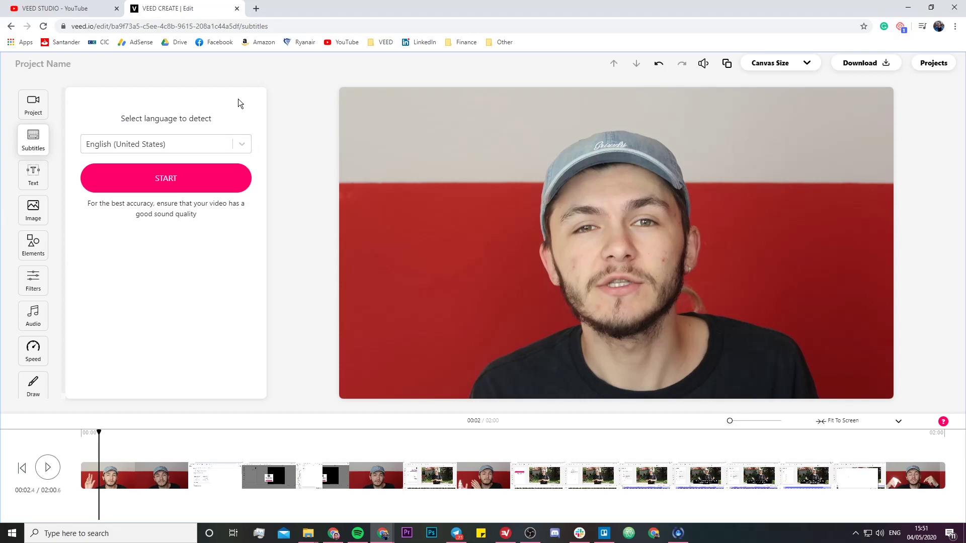
{"action": "left_click", "coordinate": [179, 179]}
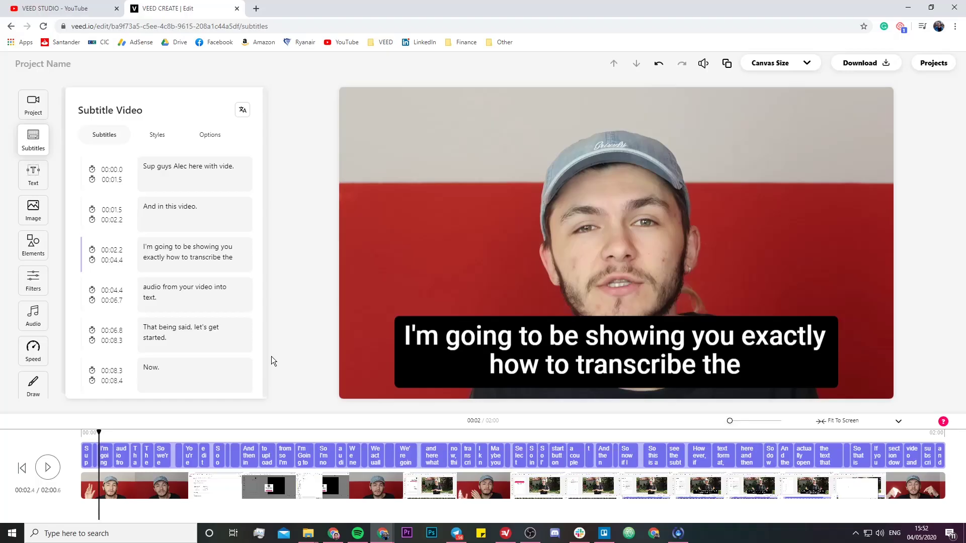
{"action": "left_click", "coordinate": [491, 345]}
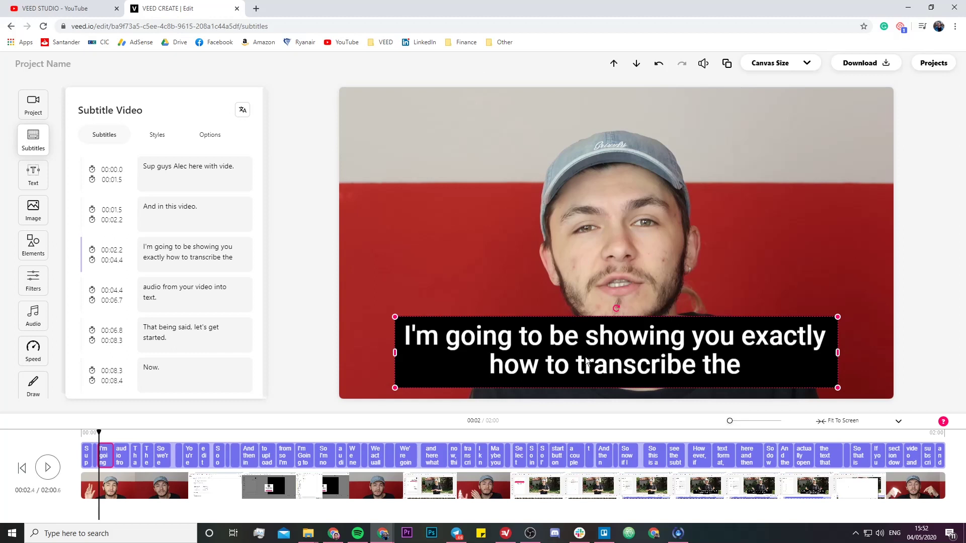
Apply the Drop subtitle style with font size 30 so each caption fits on one line
{"action": "left_click", "coordinate": [156, 135]}
{"action": "scroll", "coordinate": [140, 182], "scroll_direction": "down", "scroll_amount": 1}
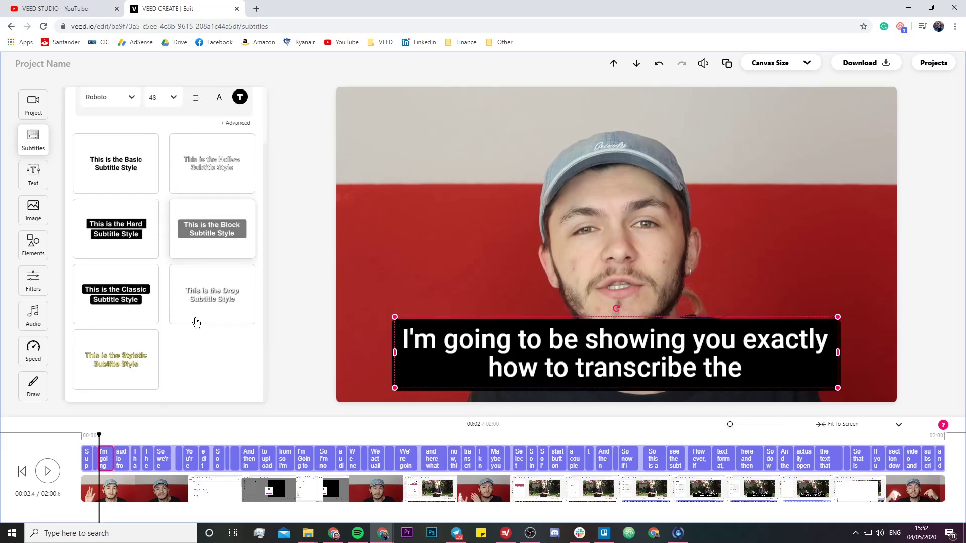
{"action": "left_click", "coordinate": [204, 301]}
{"action": "left_click", "coordinate": [162, 97]}
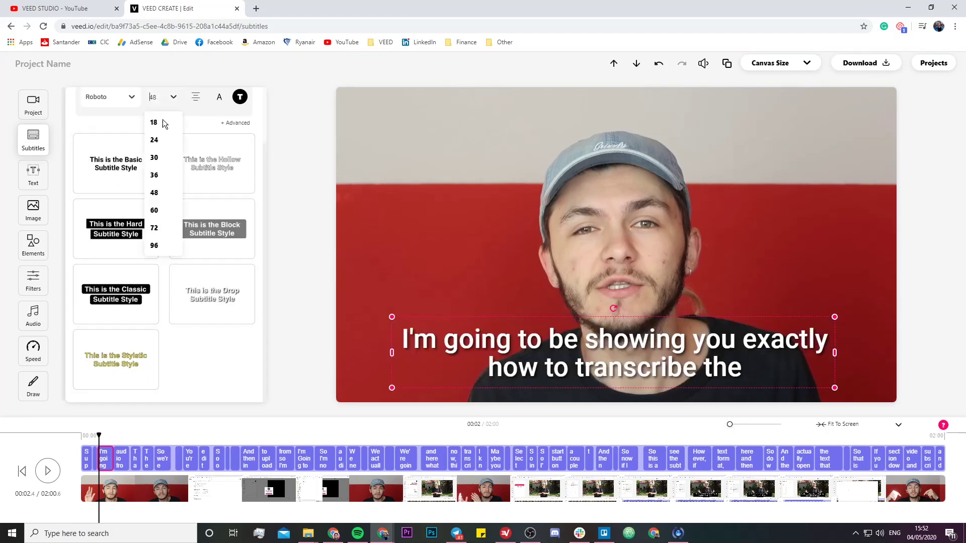
{"action": "left_click", "coordinate": [171, 159]}
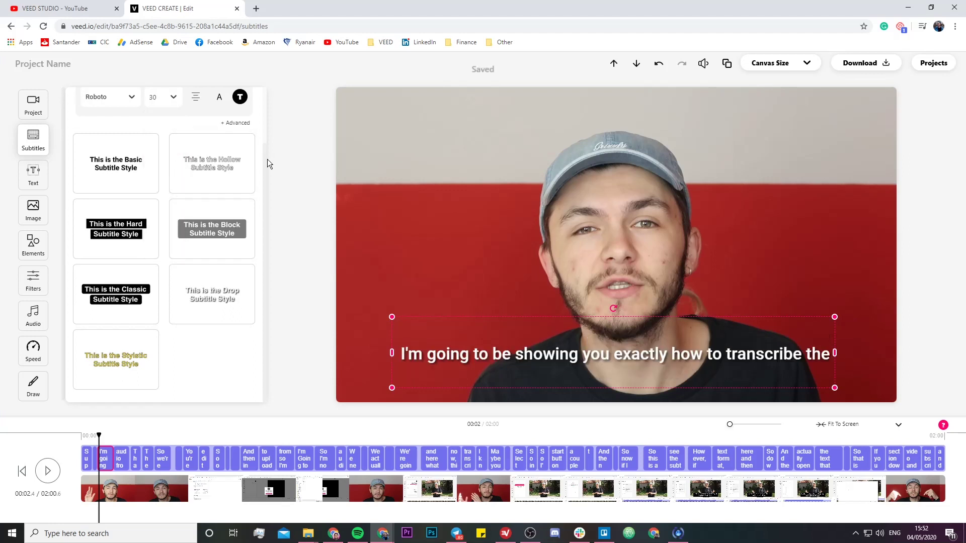
{"action": "scroll", "coordinate": [105, 140], "scroll_direction": "up", "scroll_amount": 2}
{"action": "left_click", "coordinate": [105, 139]}
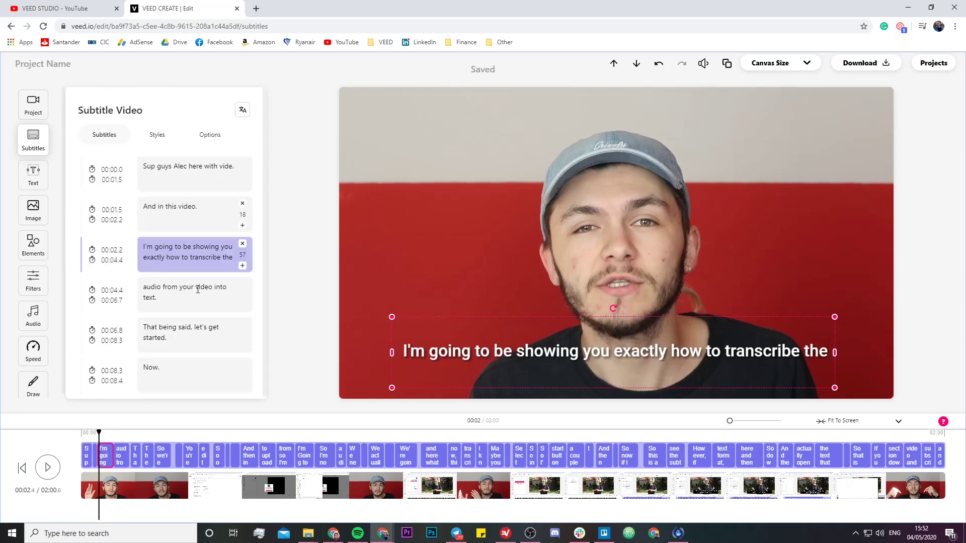
Replay the video from the start to check the first caption
{"action": "left_click", "coordinate": [84, 435]}
{"action": "left_click", "coordinate": [48, 468]}
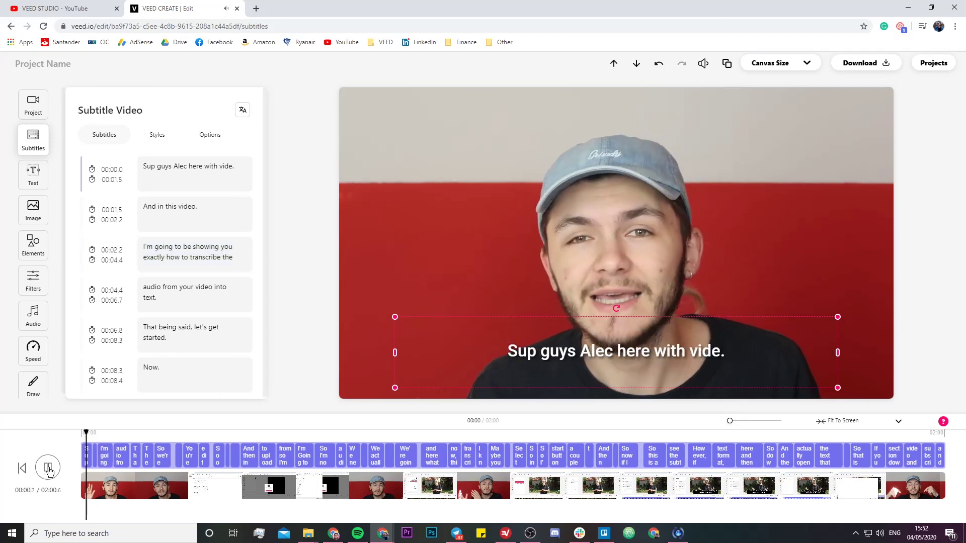
{"action": "left_click", "coordinate": [48, 469]}
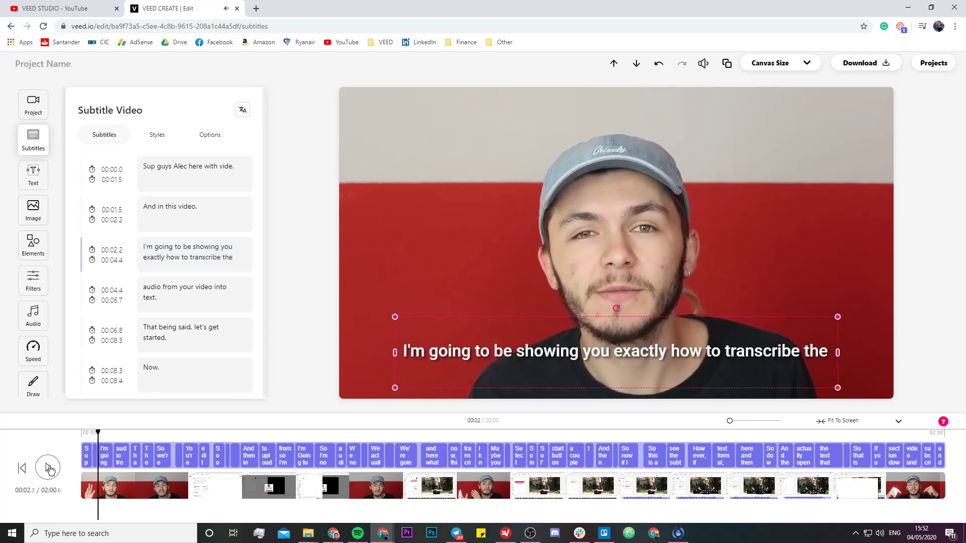
Change the first subtitle's misspelled 'vide.' to 'Veed.'
{"action": "left_click", "coordinate": [231, 167]}
{"action": "left_click_drag", "start_coordinate": [226, 167], "coordinate": [236, 167]}
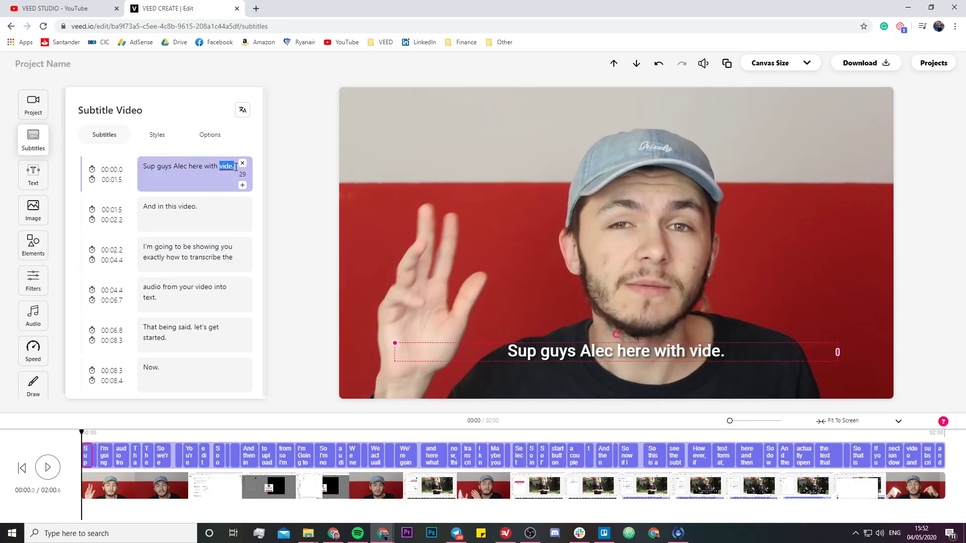
{"action": "key", "text": "BackSpace"}
{"action": "type", "text": "Veed."}
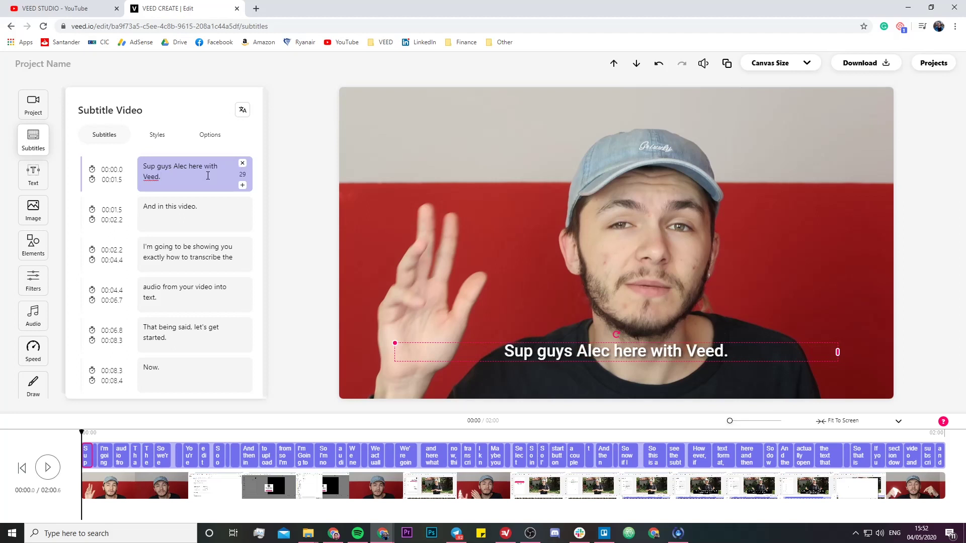
{"action": "left_click", "coordinate": [55, 466]}
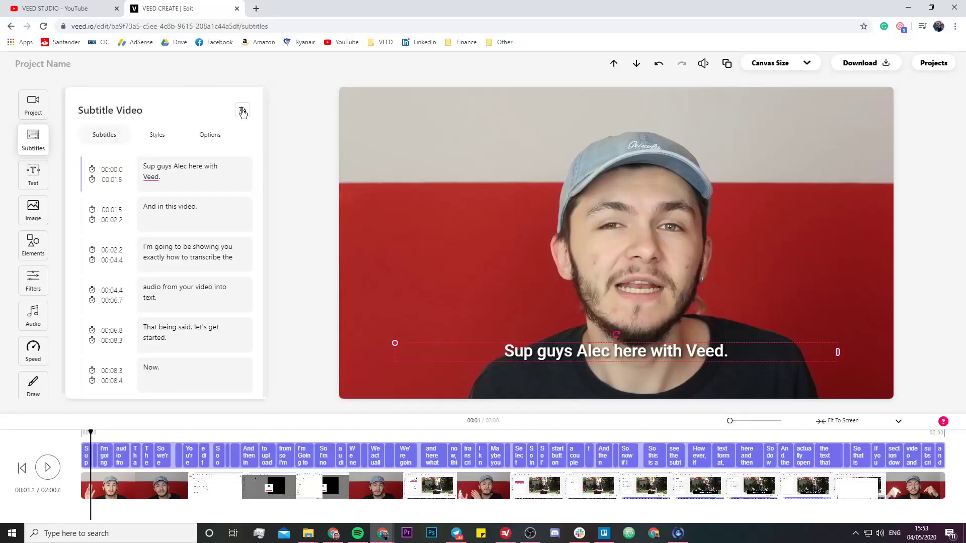
Create a new subtitle track in French, set to translate from the original subtitles
{"action": "left_click", "coordinate": [242, 112]}
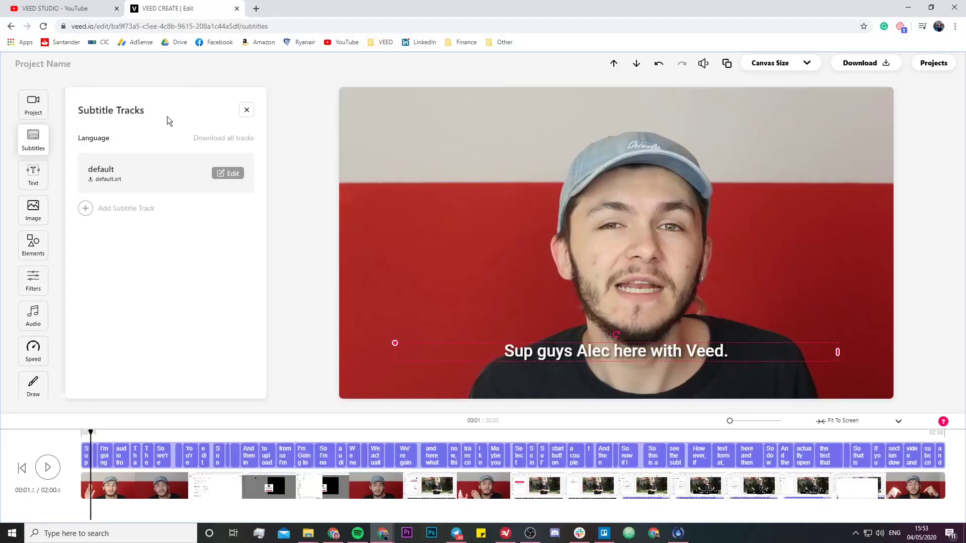
{"action": "left_click", "coordinate": [86, 209]}
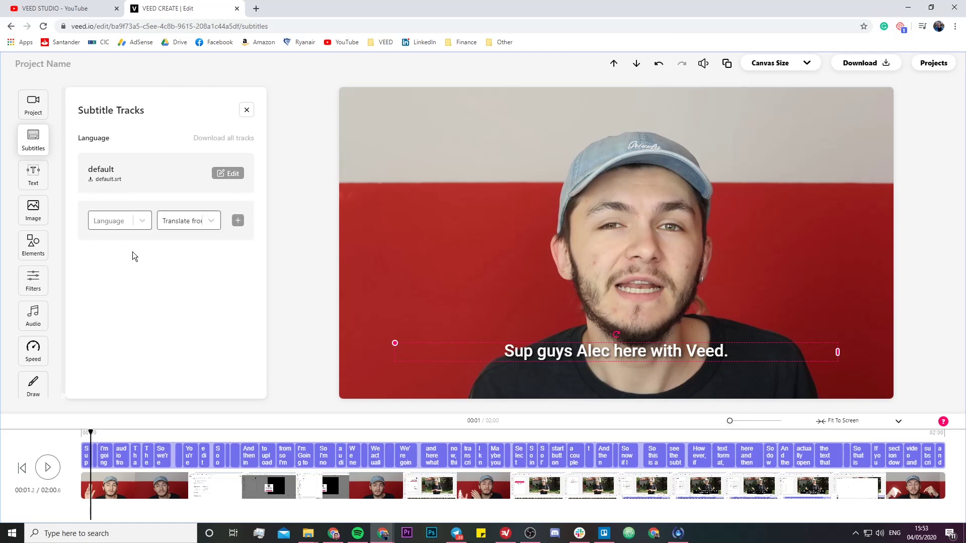
{"action": "left_click", "coordinate": [145, 228]}
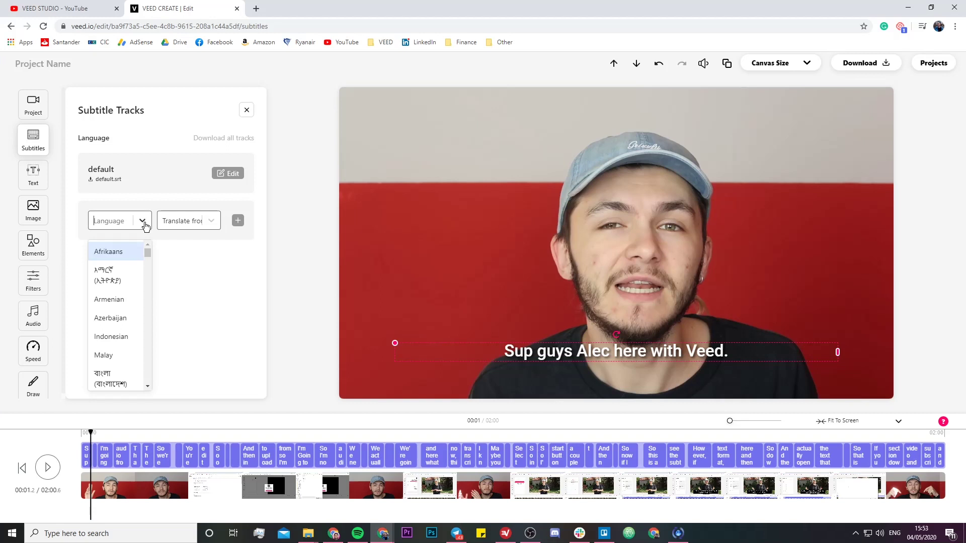
{"action": "type", "text": "fre"}
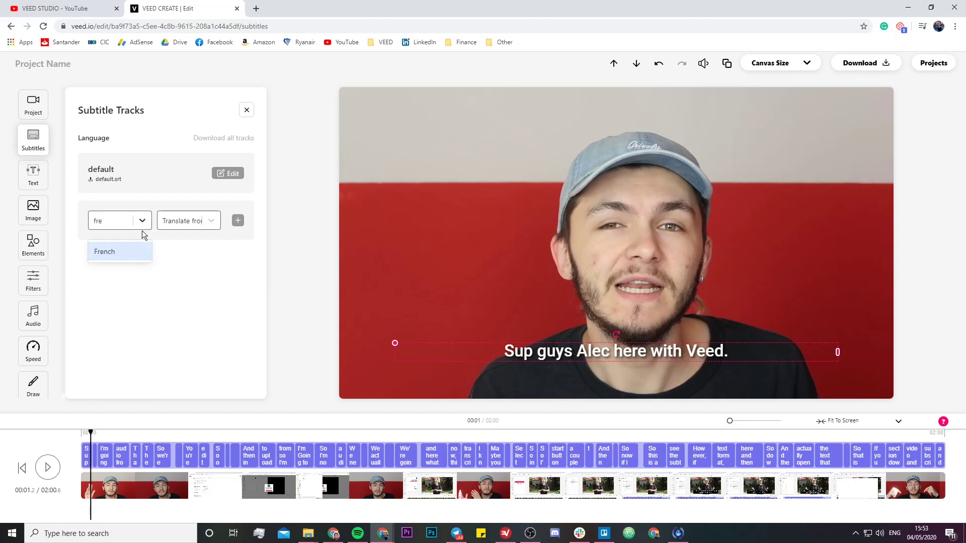
{"action": "left_click", "coordinate": [133, 249]}
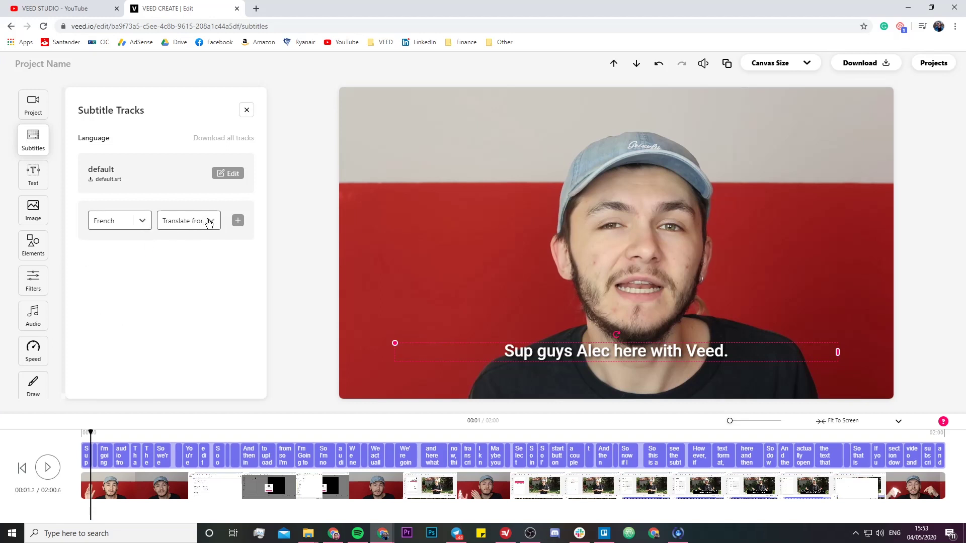
{"action": "left_click", "coordinate": [209, 223]}
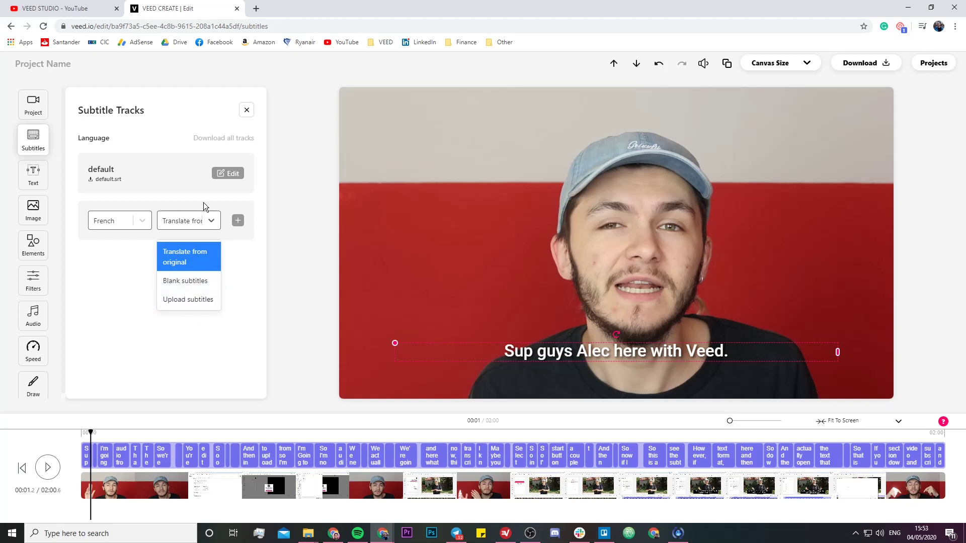
{"action": "left_click", "coordinate": [197, 258]}
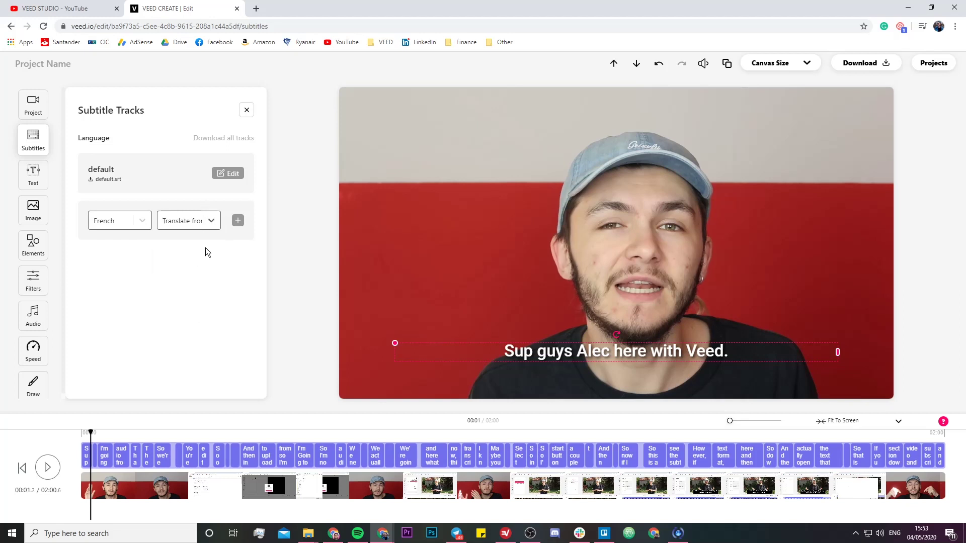
{"action": "left_click", "coordinate": [238, 221]}
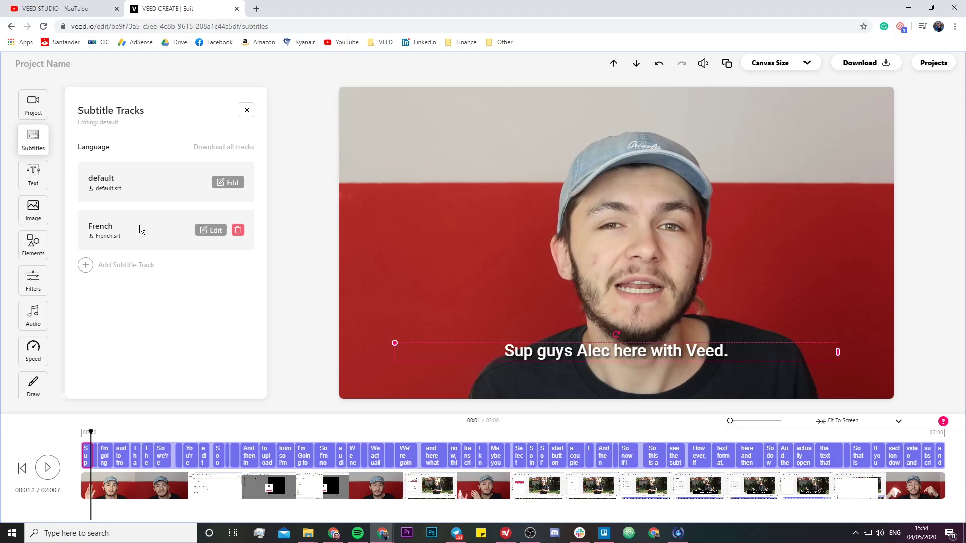
{"action": "left_click", "coordinate": [208, 229]}
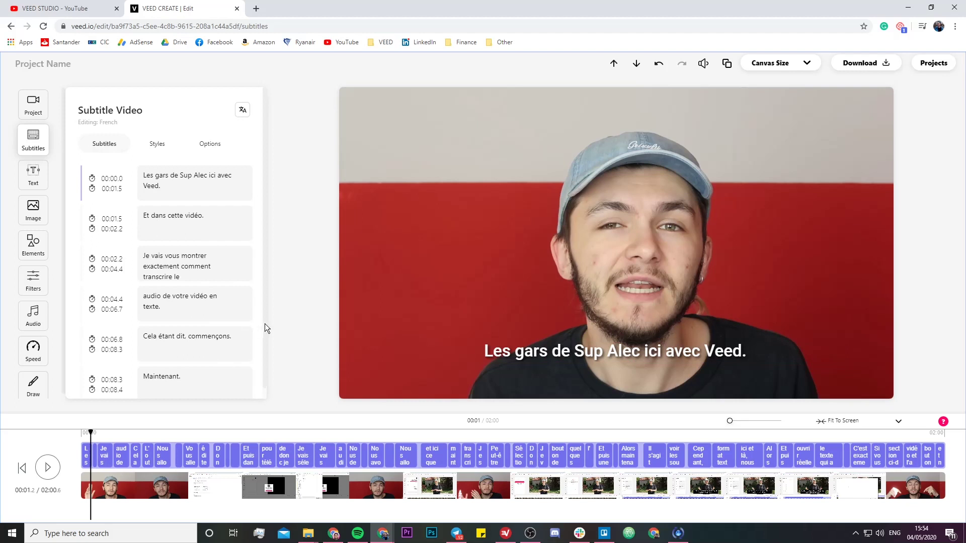
Play the video from the start with French captions, then show the French track's options
{"action": "left_click", "coordinate": [83, 435]}
{"action": "left_click", "coordinate": [49, 467]}
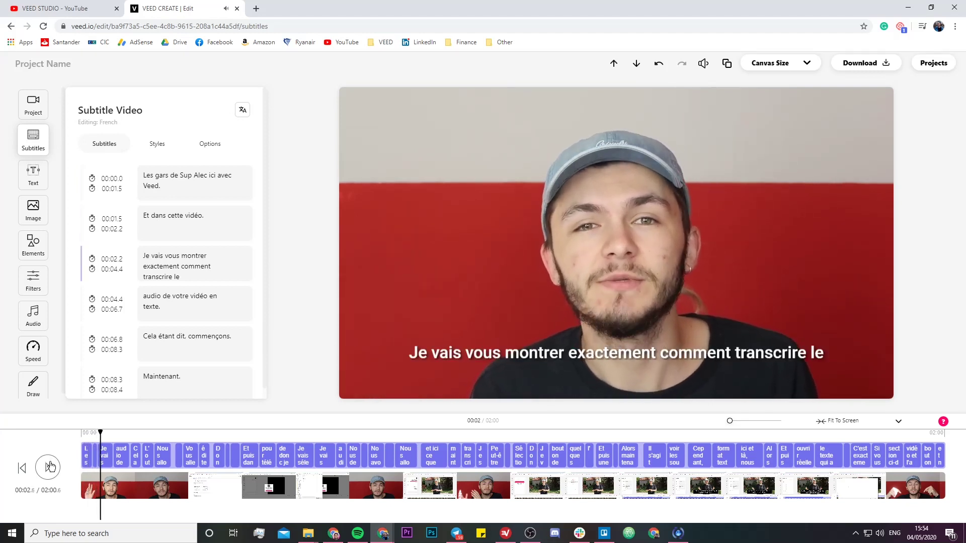
{"action": "left_click", "coordinate": [86, 434]}
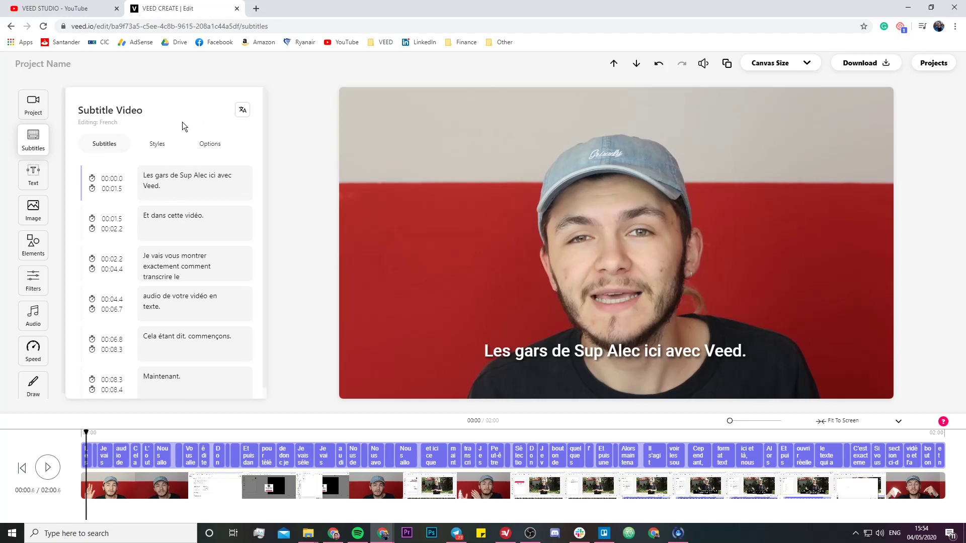
{"action": "left_click", "coordinate": [211, 146]}
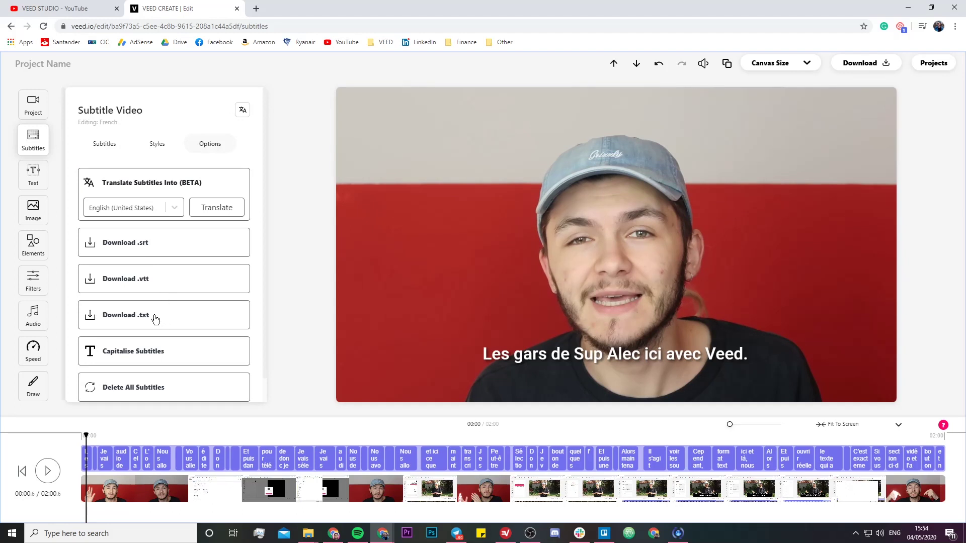
Check the default English track's options, then go back to the subtitle track list
{"action": "left_click", "coordinate": [244, 110]}
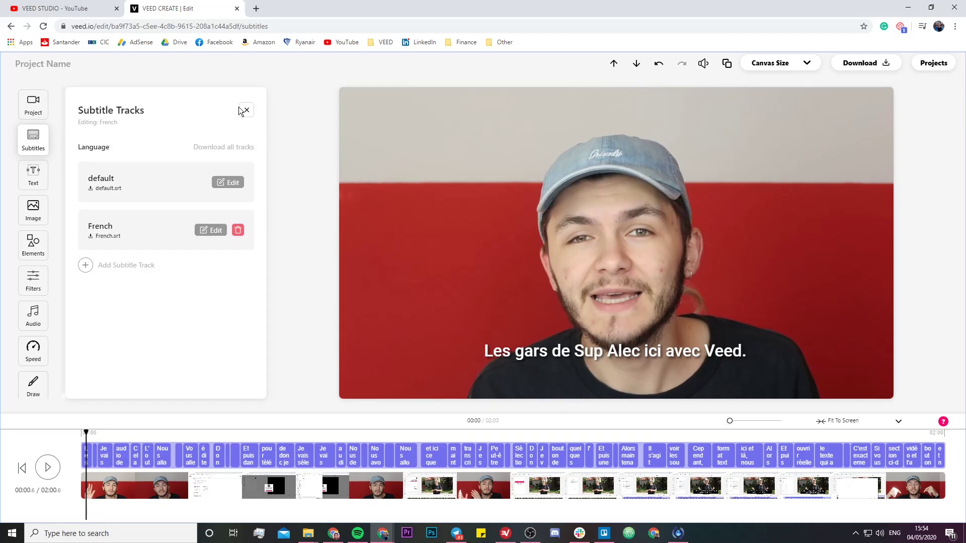
{"action": "left_click", "coordinate": [225, 185]}
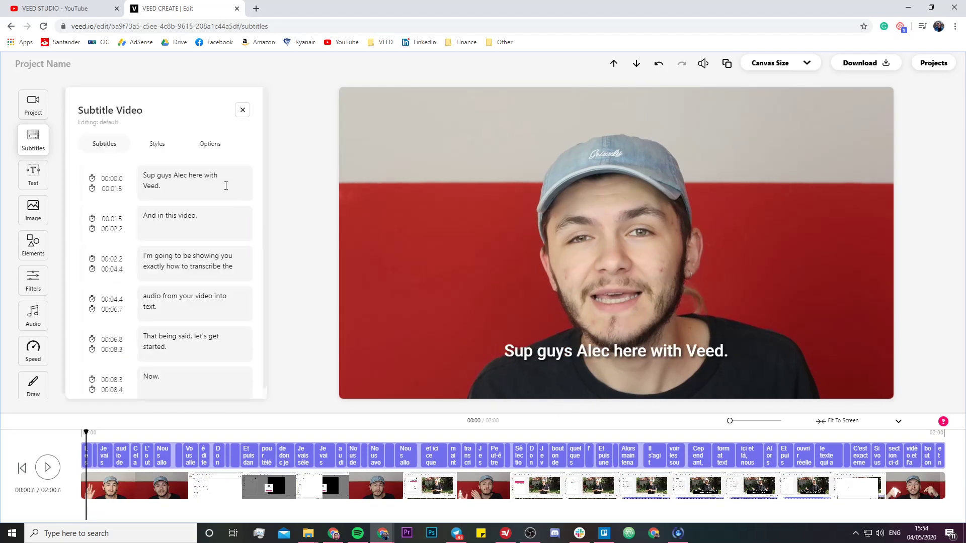
{"action": "left_click", "coordinate": [199, 149]}
{"action": "scroll", "coordinate": [153, 302], "scroll_direction": "down", "scroll_amount": 1}
{"action": "scroll", "coordinate": [154, 302], "scroll_direction": "up", "scroll_amount": 1}
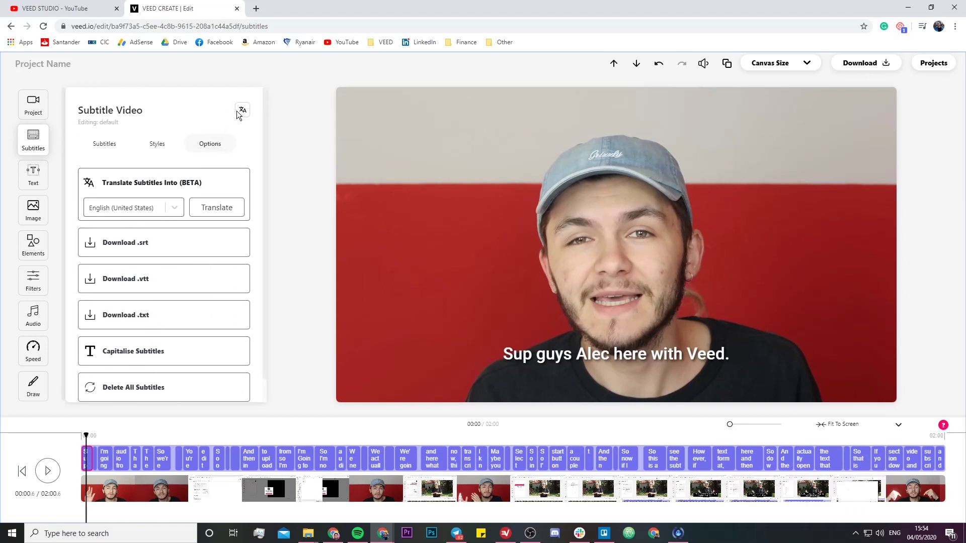
{"action": "left_click", "coordinate": [237, 113]}
Add a Spanish subtitle track translated from the original subtitles
{"action": "left_click", "coordinate": [87, 267]}
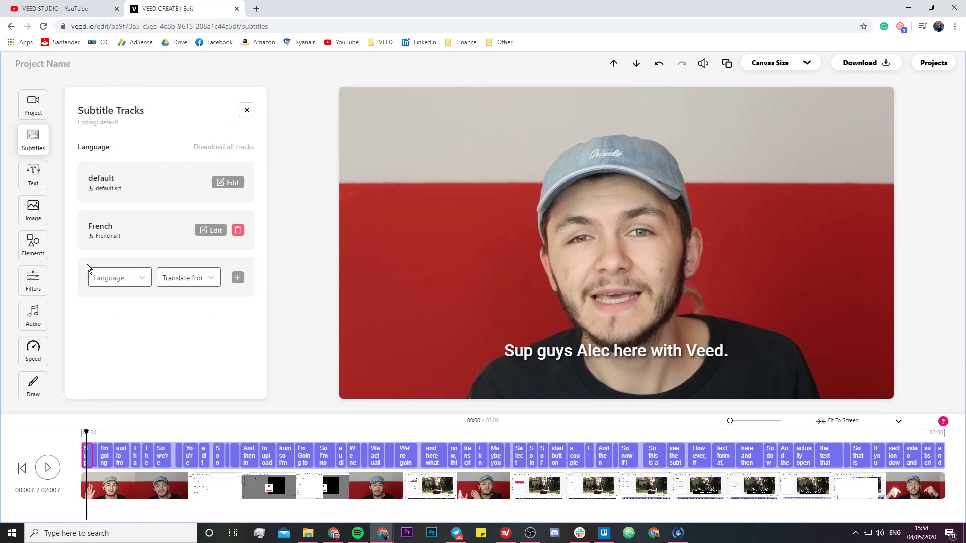
{"action": "left_click", "coordinate": [114, 278]}
{"action": "type", "text": "spani"}
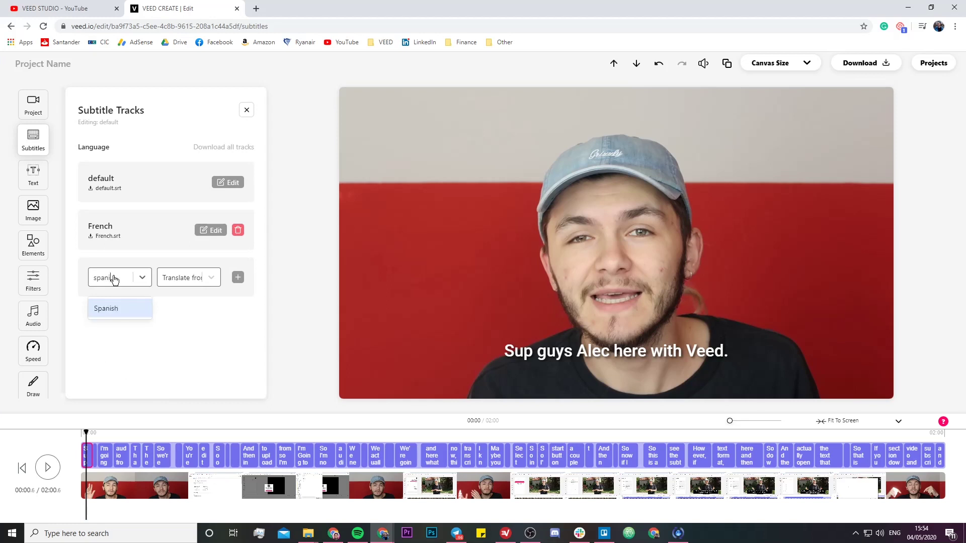
{"action": "key", "text": "Return"}
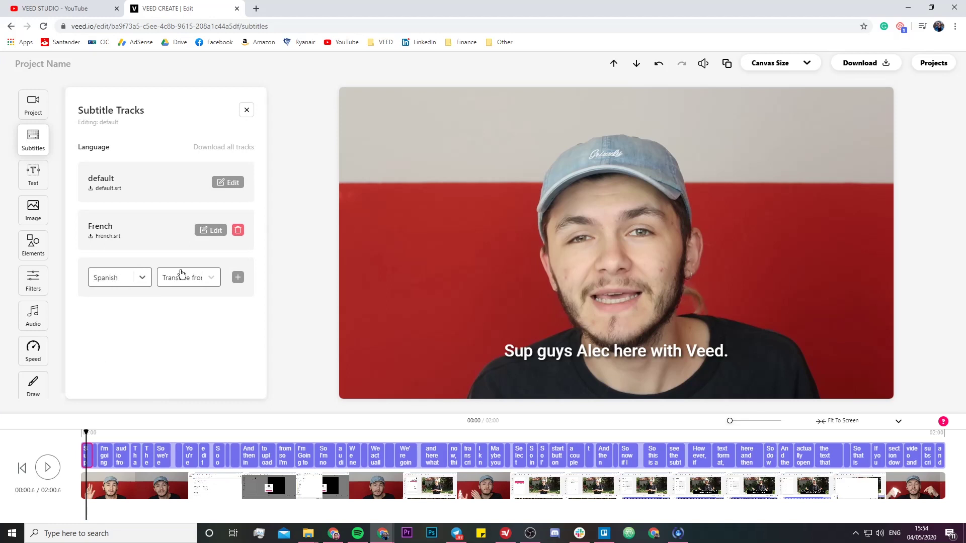
{"action": "left_click", "coordinate": [212, 280]}
{"action": "left_click", "coordinate": [212, 307]}
{"action": "left_click", "coordinate": [240, 281]}
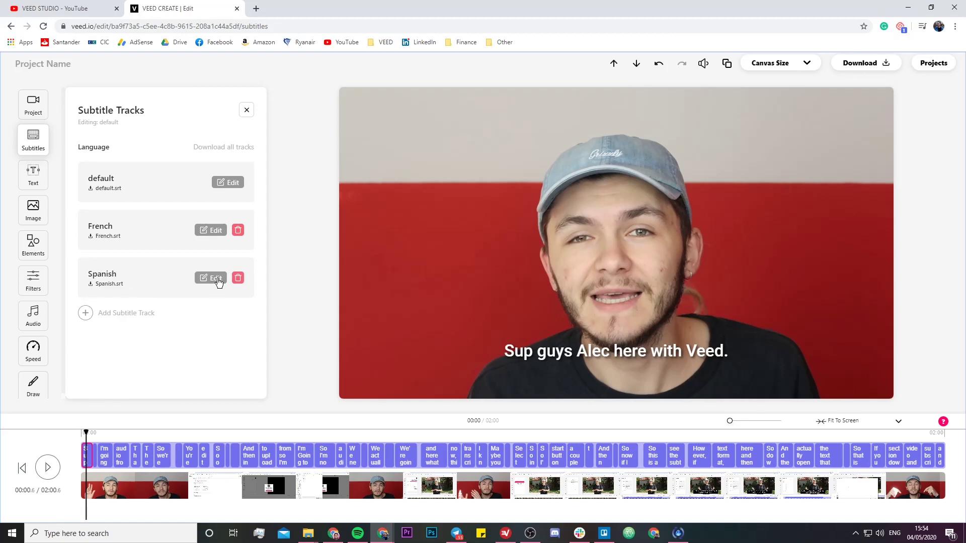
Download the Spanish subtitles as an .srt file (subtitle.srt)
{"action": "left_click", "coordinate": [217, 280]}
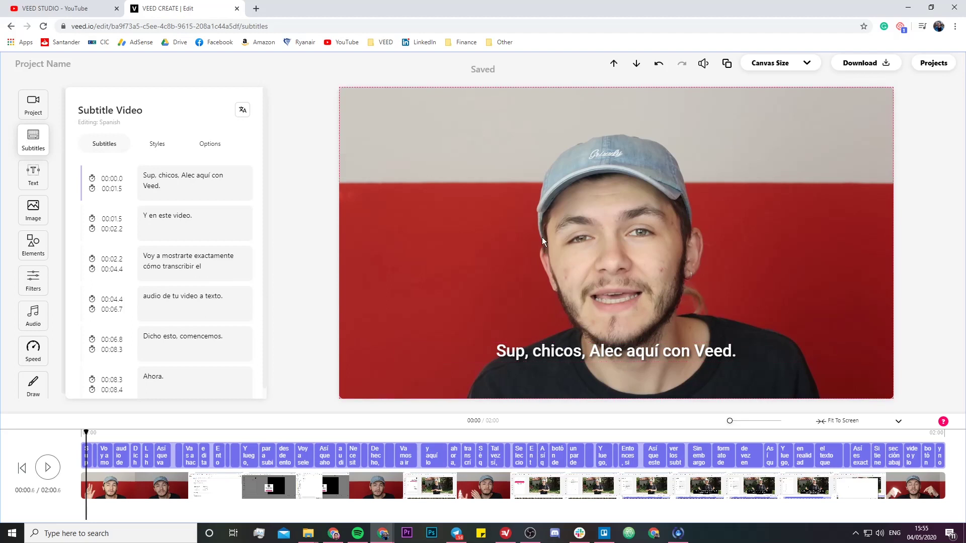
{"action": "left_click", "coordinate": [210, 146]}
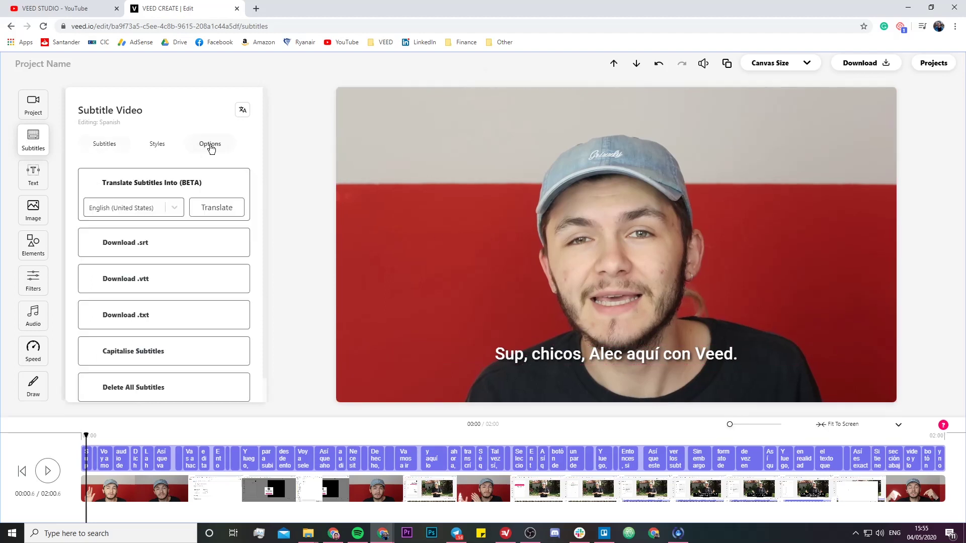
{"action": "left_click", "coordinate": [142, 246]}
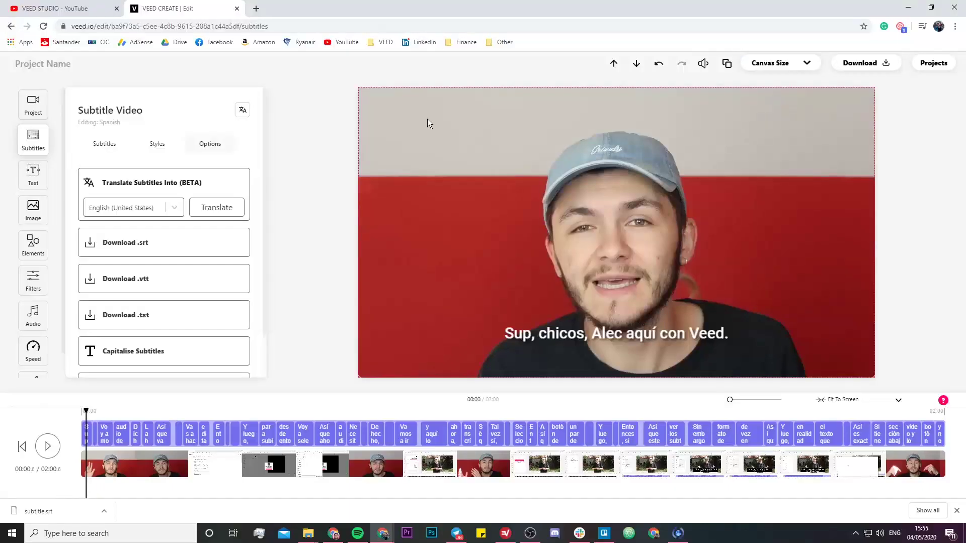
Switch the canvas to Square (1:1) and enlarge the video within it
{"action": "left_click", "coordinate": [776, 67]}
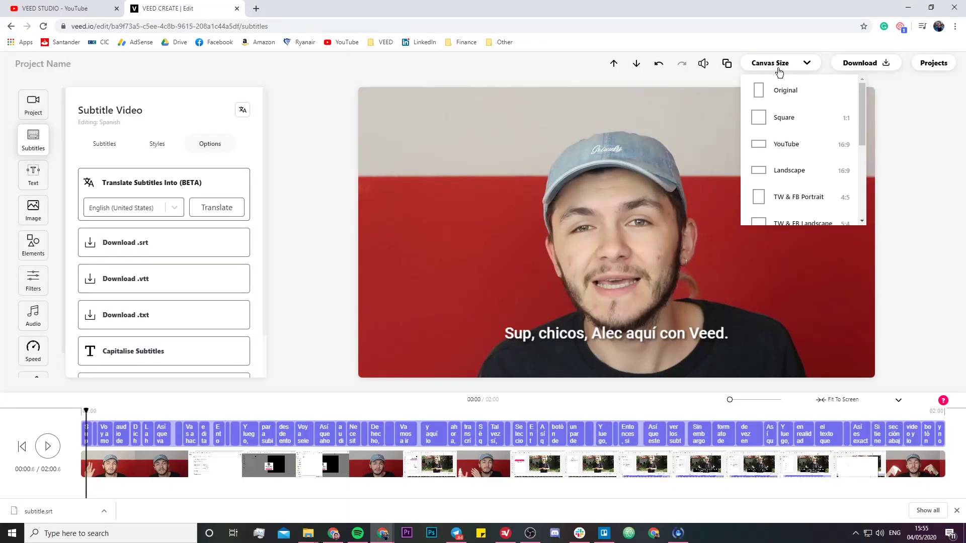
{"action": "left_click", "coordinate": [799, 117]}
{"action": "left_click", "coordinate": [481, 155]}
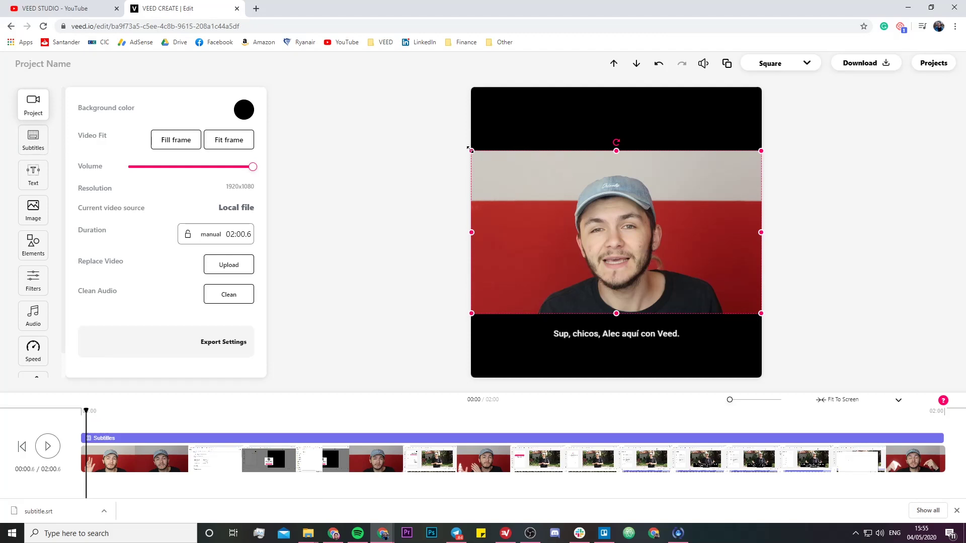
{"action": "left_click_drag", "start_coordinate": [470, 150], "coordinate": [304, 49]}
{"action": "left_click_drag", "start_coordinate": [544, 153], "coordinate": [576, 177]}
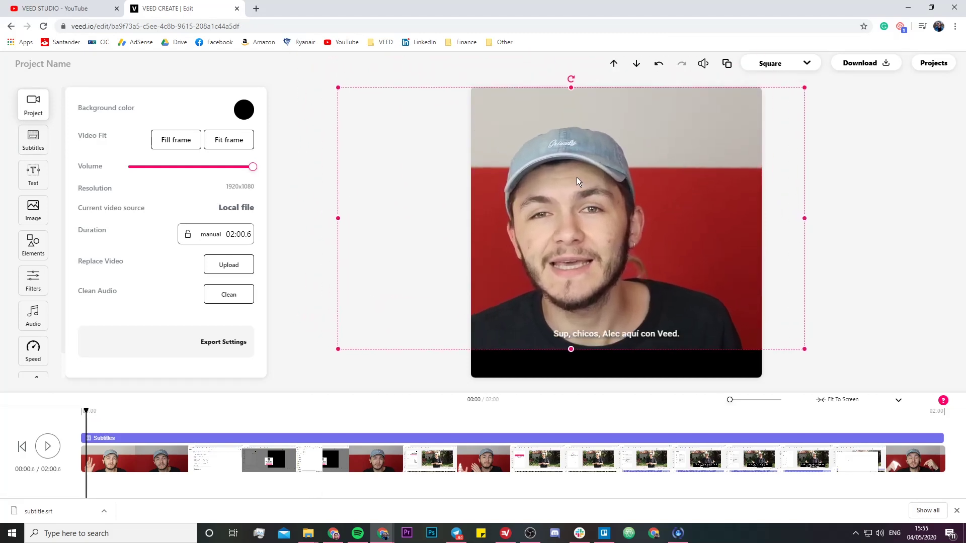
Stretch the video to cover the whole square and move the Spanish caption lower
{"action": "left_click_drag", "start_coordinate": [804, 349], "coordinate": [834, 382]}
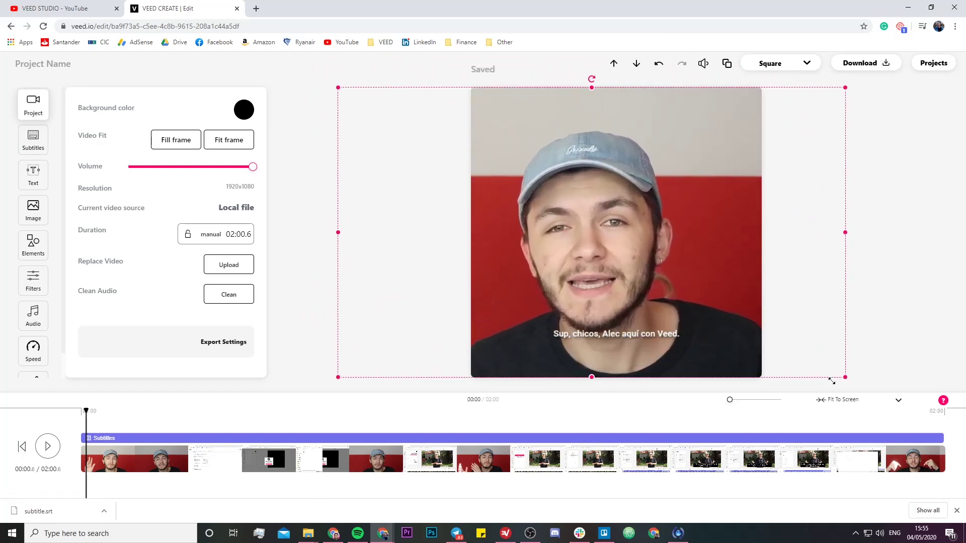
{"action": "left_click", "coordinate": [665, 341]}
{"action": "left_click_drag", "start_coordinate": [660, 334], "coordinate": [659, 356]}
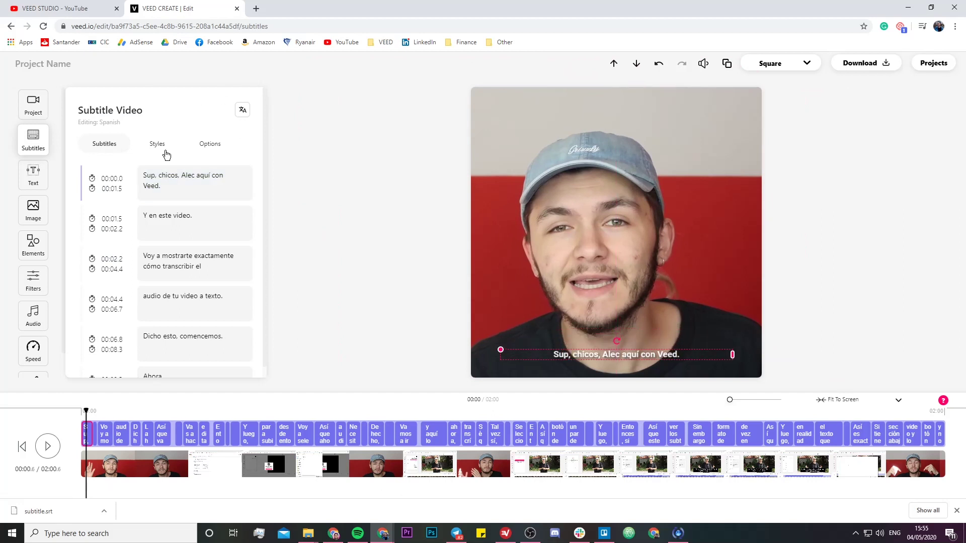
Set the Spanish subtitle font size to 48 in Styles and play a brief preview
{"action": "left_click", "coordinate": [157, 143]}
{"action": "left_click", "coordinate": [162, 174]}
{"action": "left_click", "coordinate": [166, 270]}
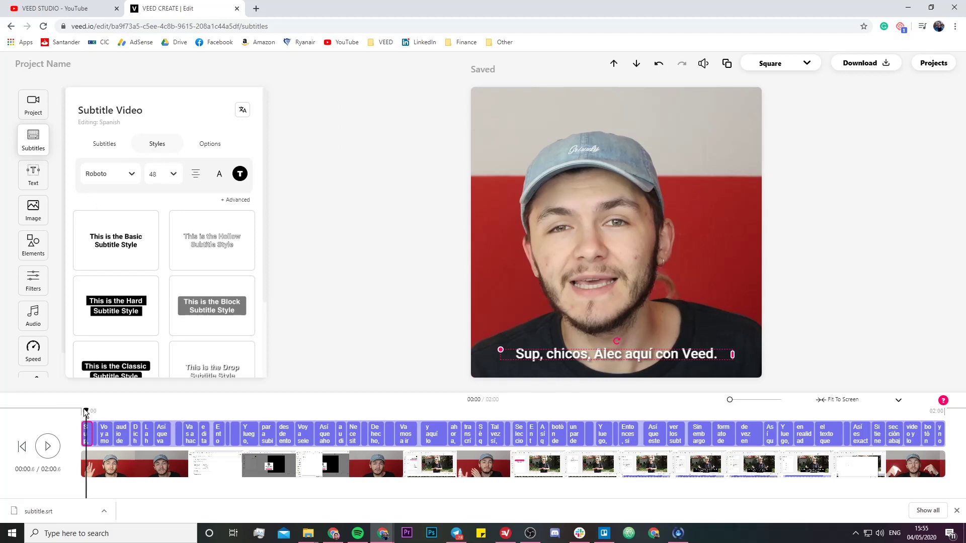
{"action": "left_click", "coordinate": [48, 447]}
{"action": "left_click", "coordinate": [48, 446]}
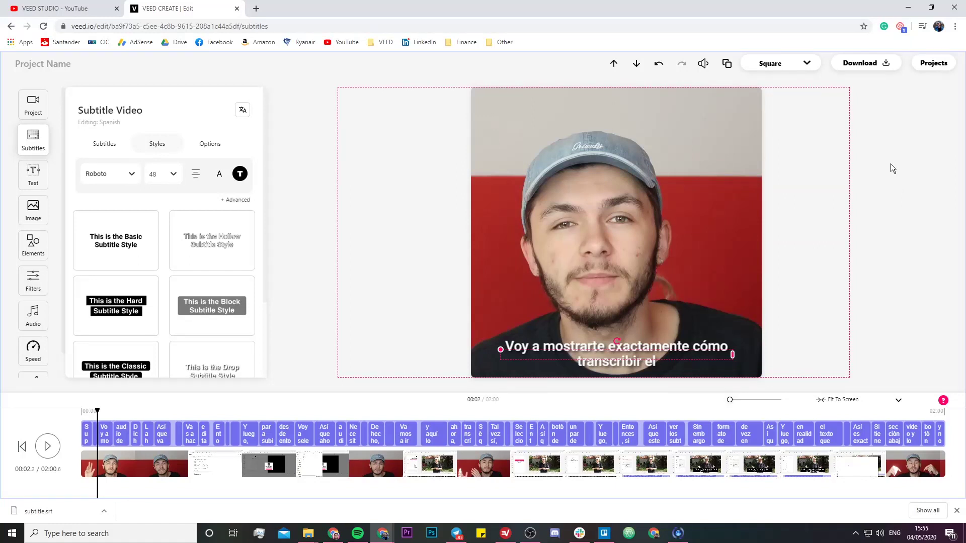
Download the square video to start rendering it in HD
{"action": "left_click", "coordinate": [883, 69]}
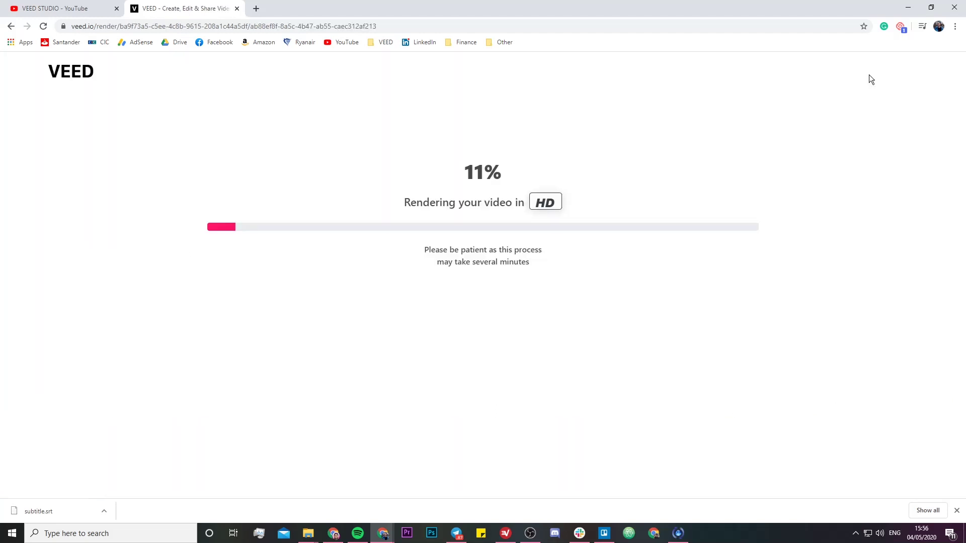